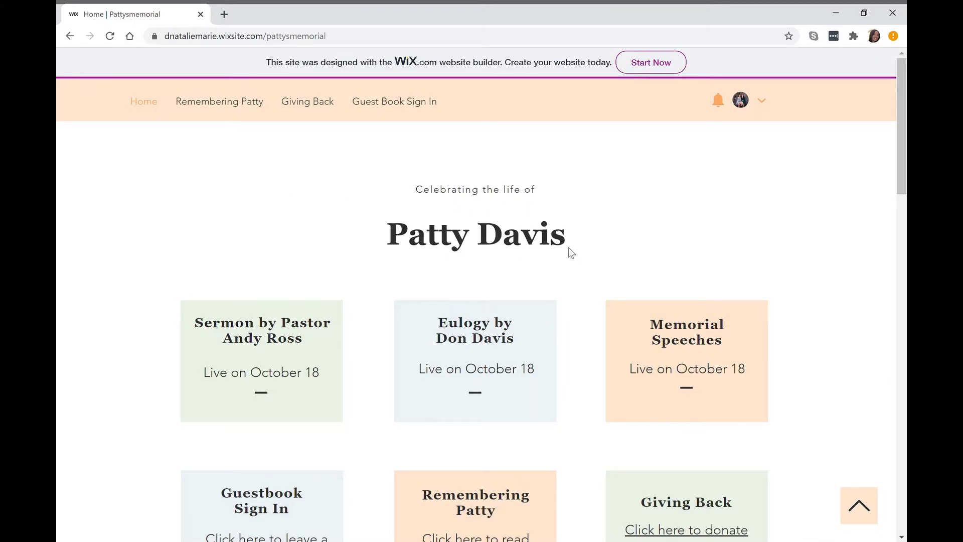
Scroll down the memorial home page to the Guestbook Sign In card.
scroll(361, 370, "down", 2)
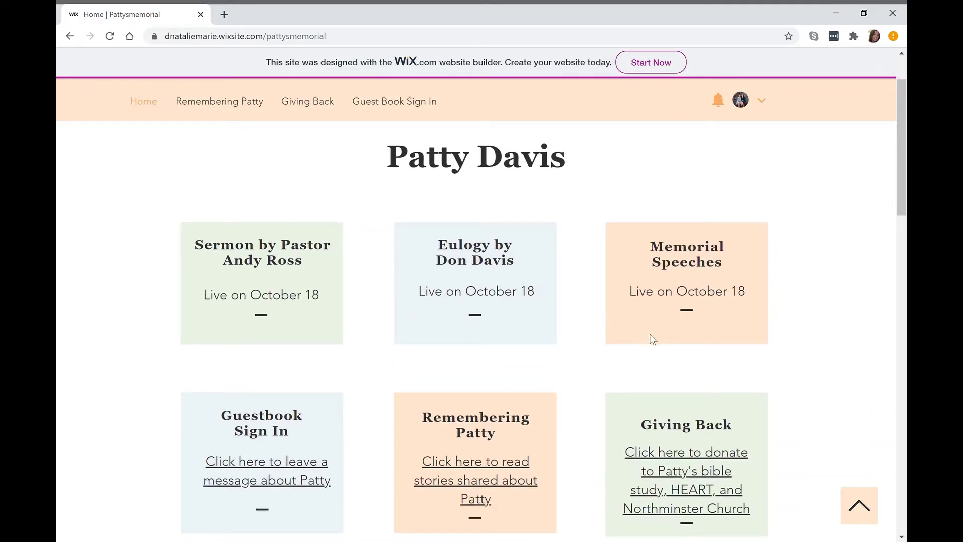
scroll(652, 339, "down", 1)
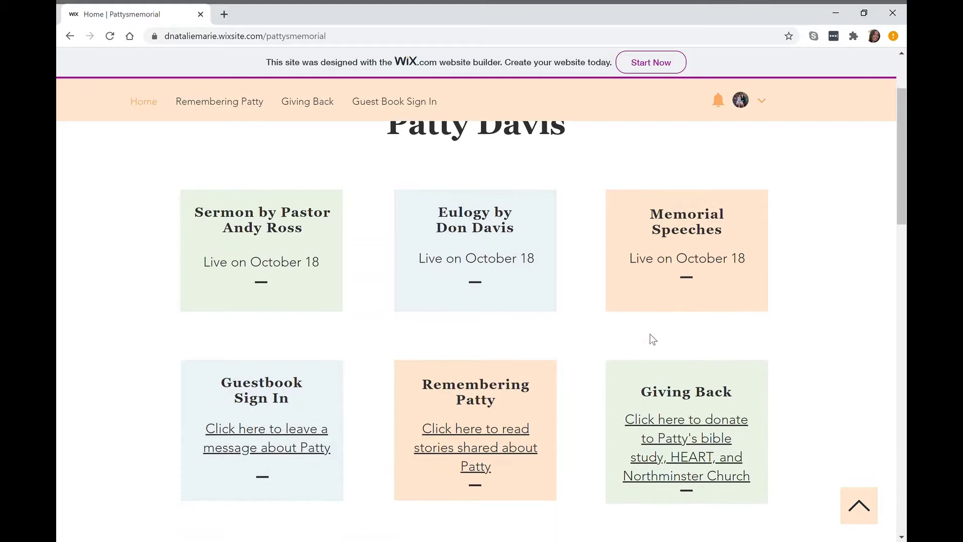
scroll(652, 339, "down", 1)
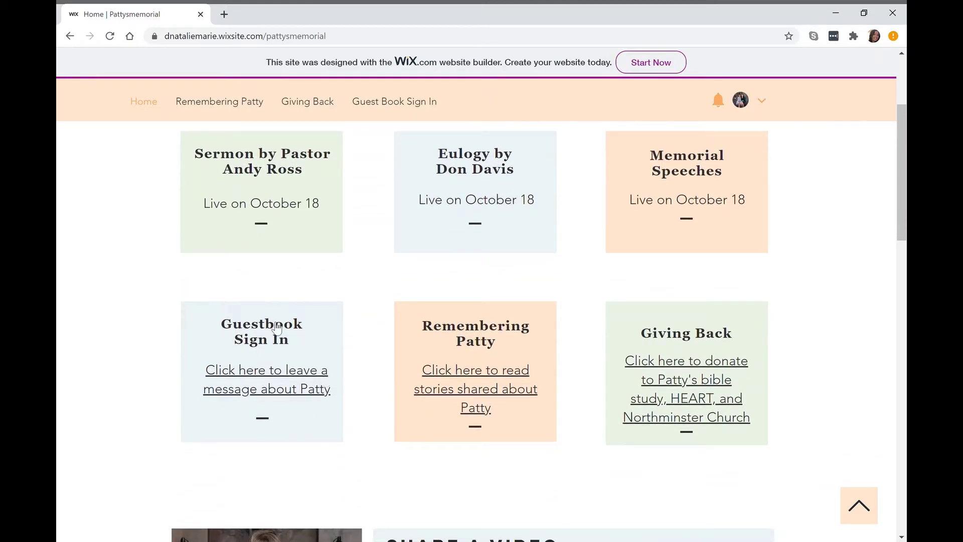
scroll(378, 336, "down", 1)
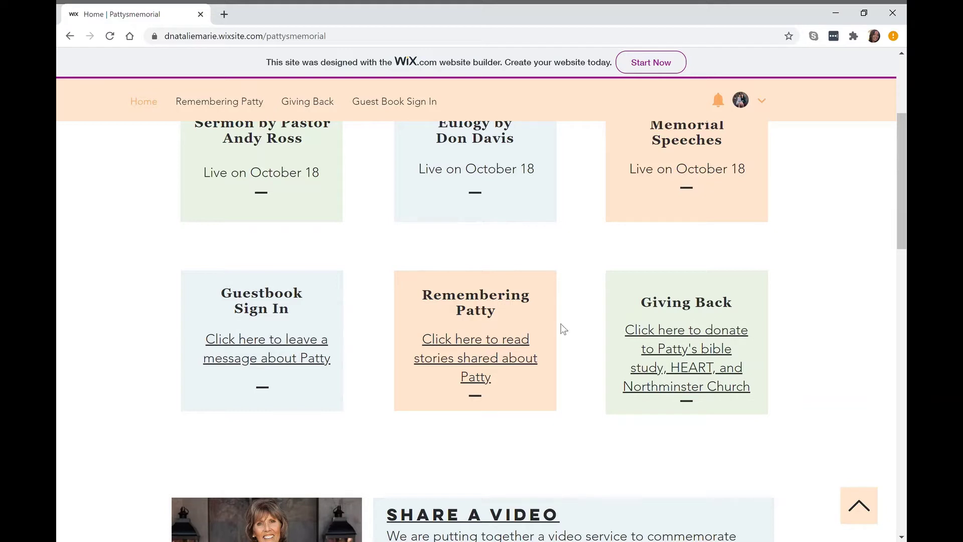
scroll(320, 415, "down", 1)
scroll(321, 411, "down", 3)
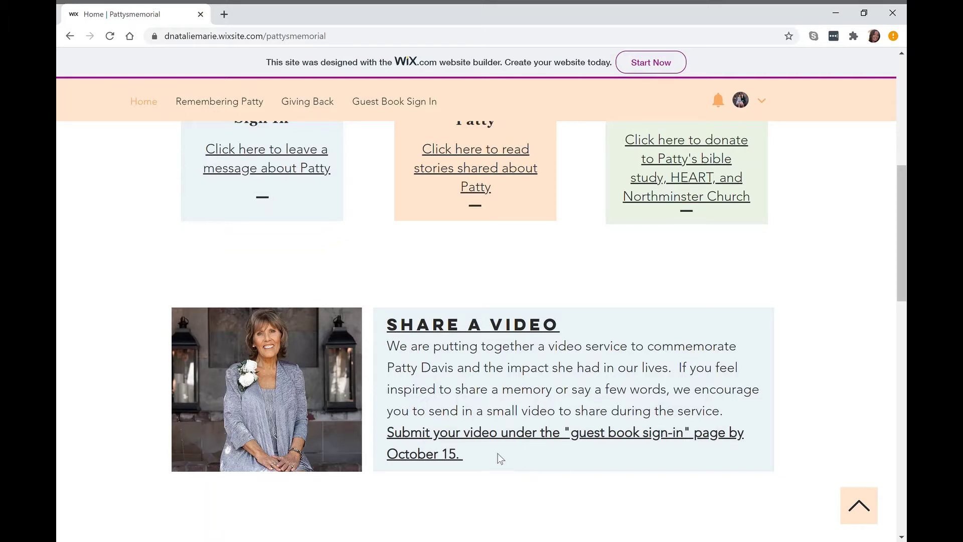
scroll(520, 462, "down", 1)
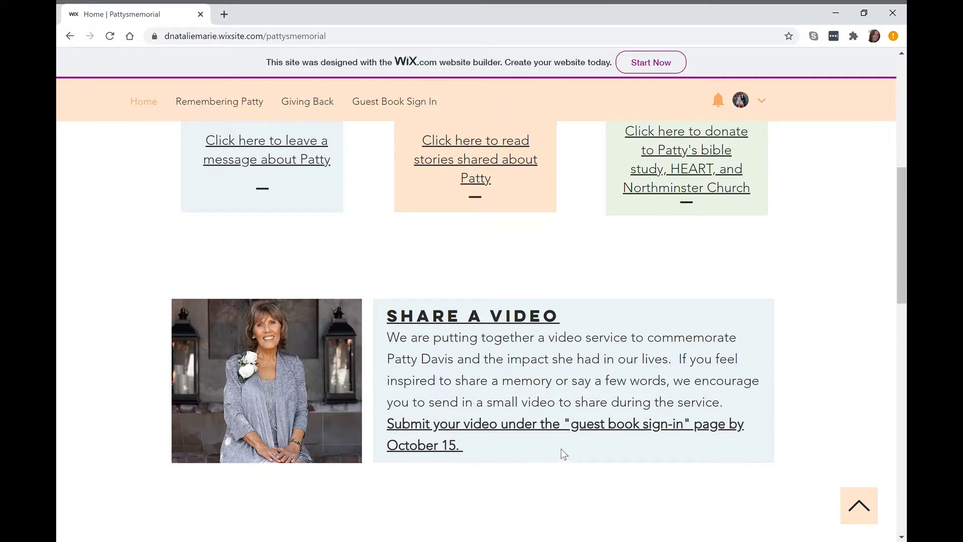
scroll(538, 449, "up", 3)
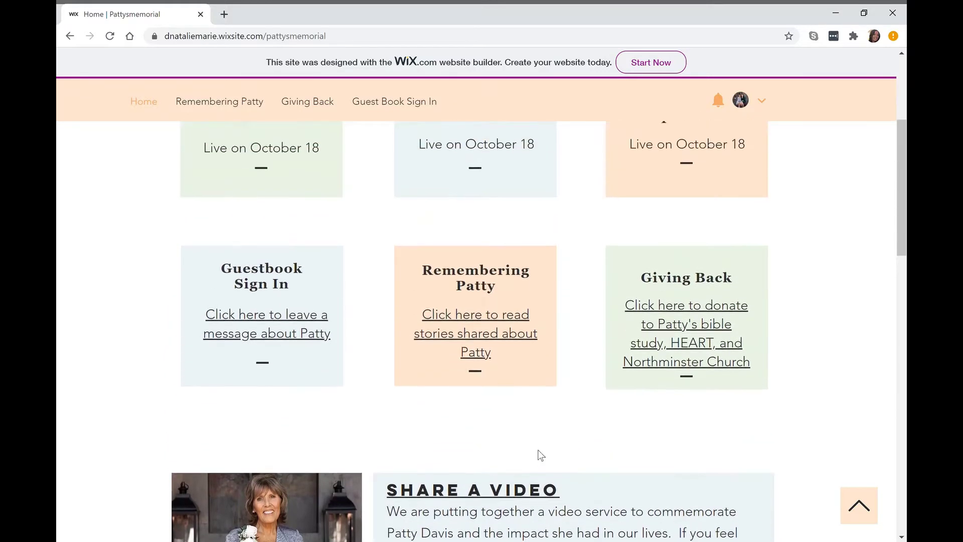
Follow the 'leave a message about Patty' link and scroll down to the guest book posts list.
left_click(269, 333)
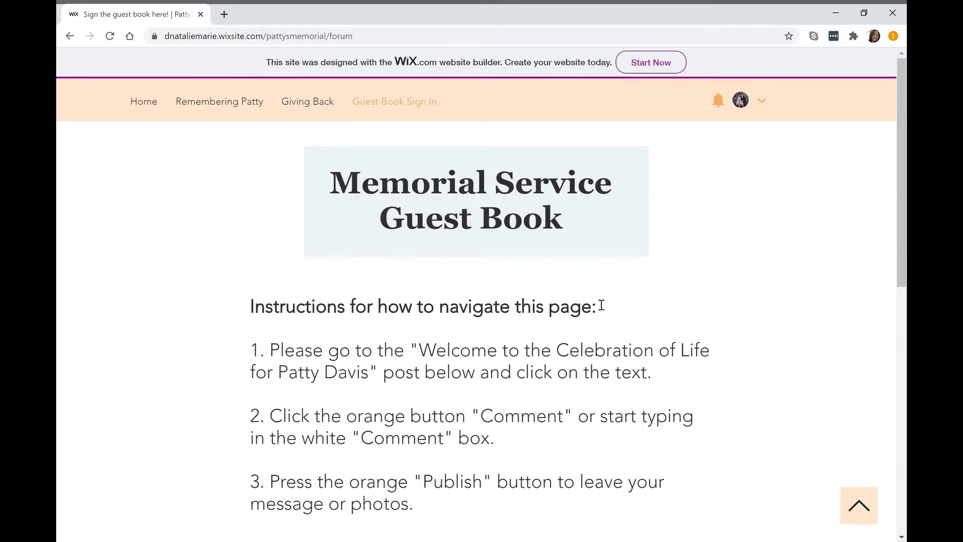
scroll(787, 344, "down", 1)
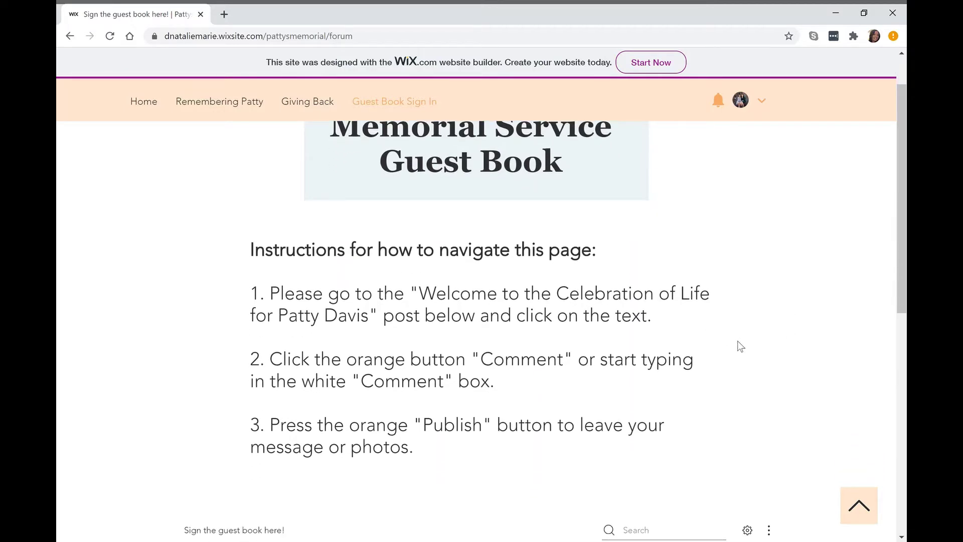
scroll(749, 351, "down", 1)
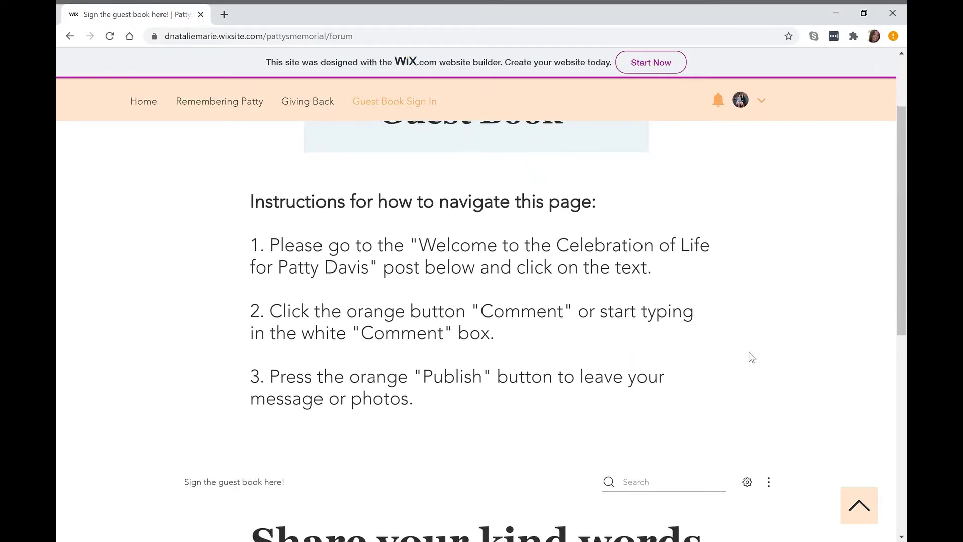
scroll(749, 351, "down", 1)
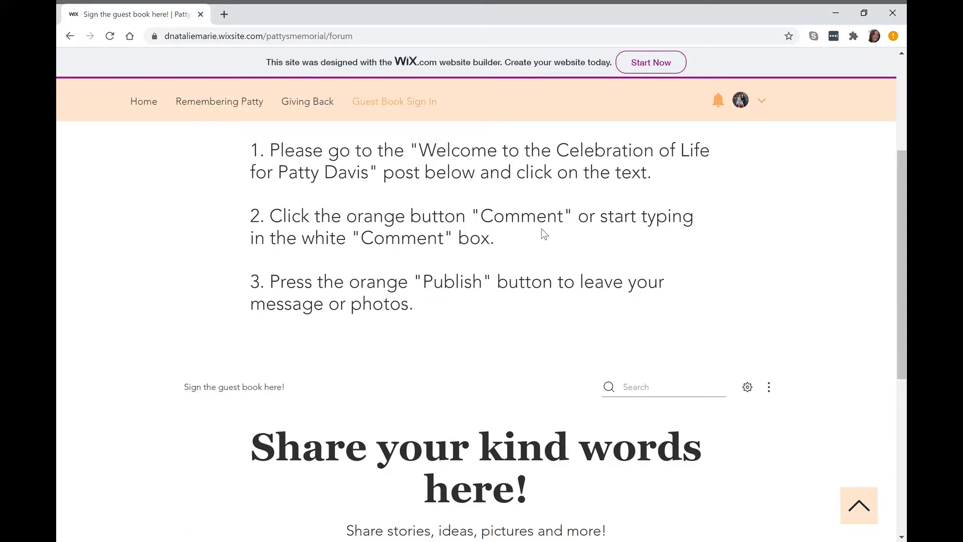
scroll(541, 229, "down", 1)
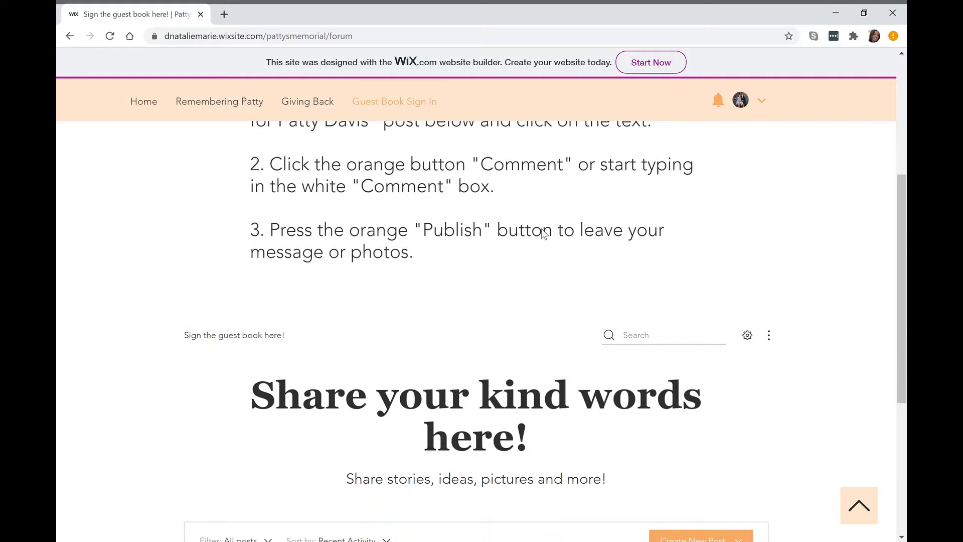
scroll(437, 269, "down", 1)
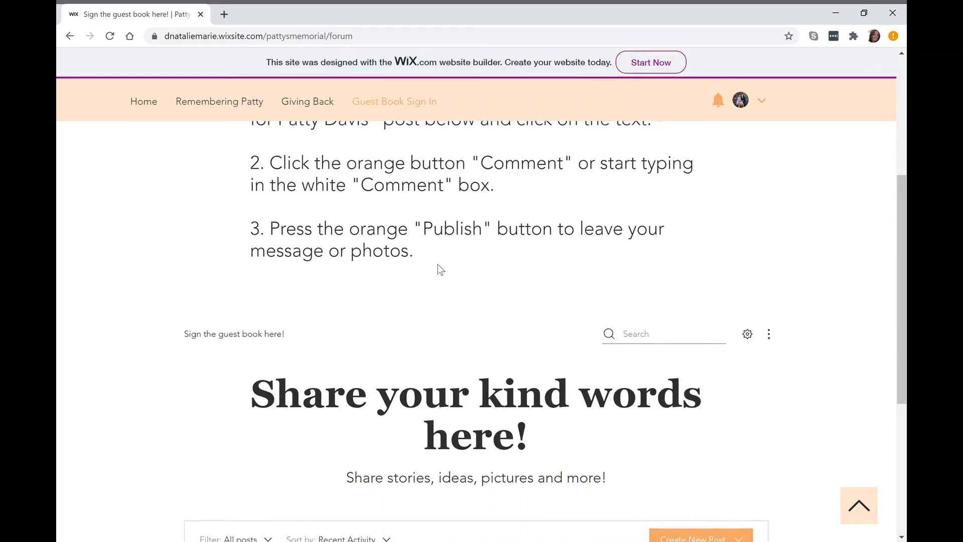
scroll(438, 269, "down", 1)
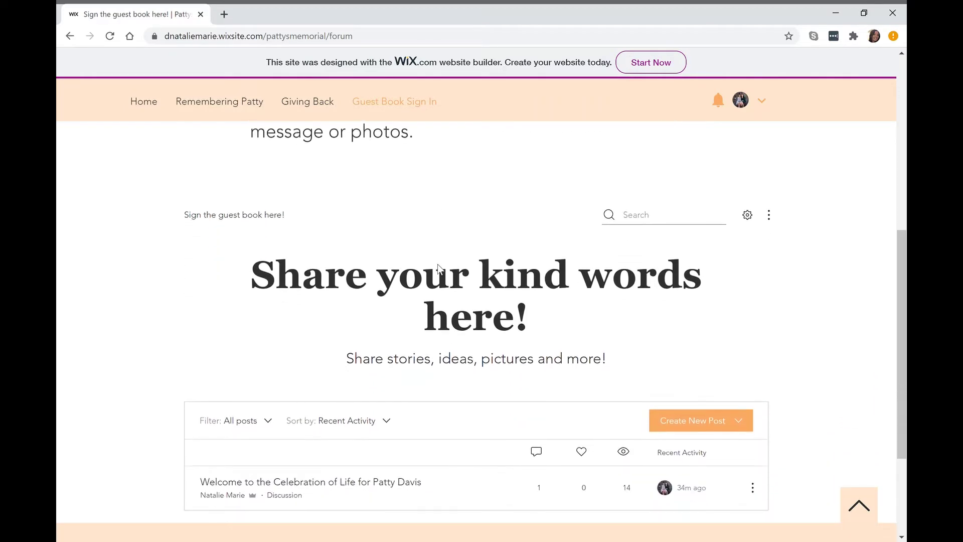
scroll(600, 332, "down", 1)
scroll(600, 332, "down", 1)
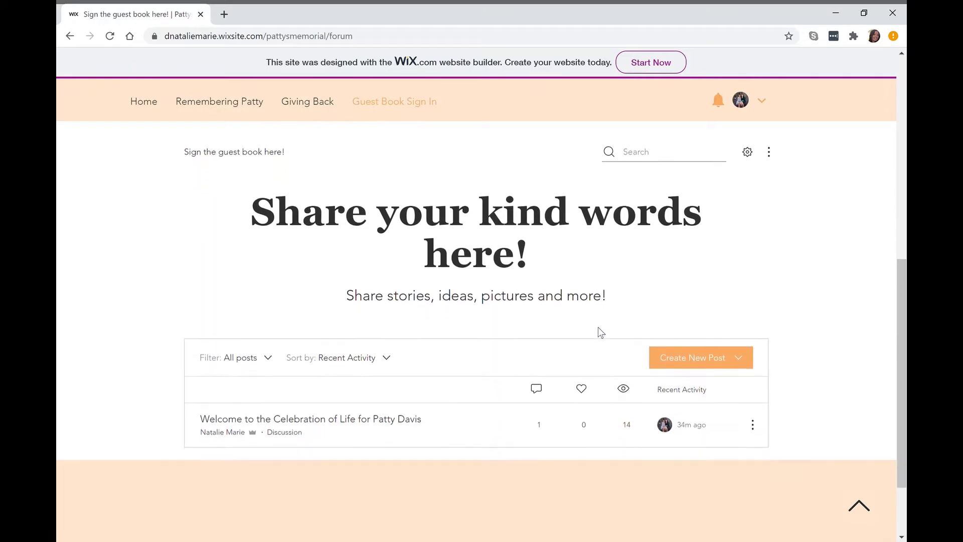
left_click(364, 420)
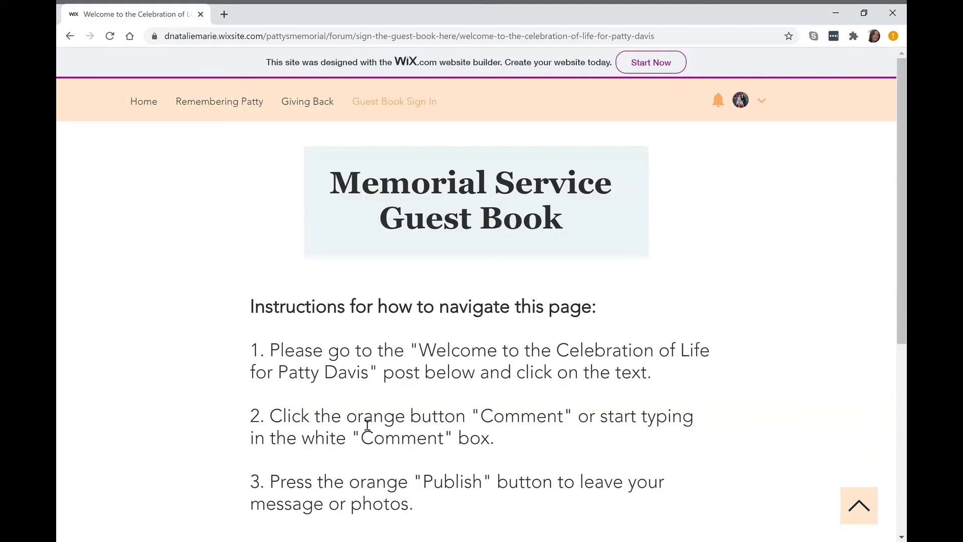
scroll(363, 424, "down", 3)
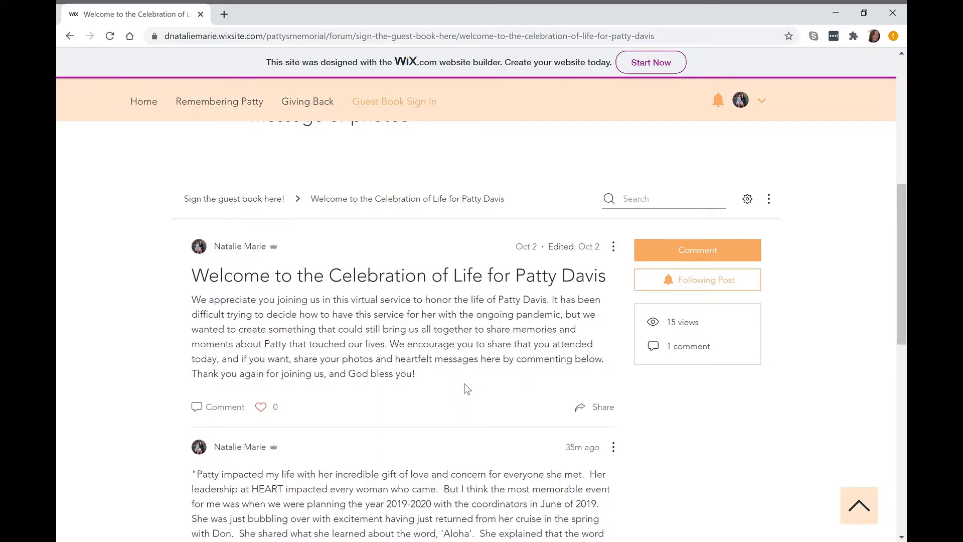
scroll(465, 383, "down", 1)
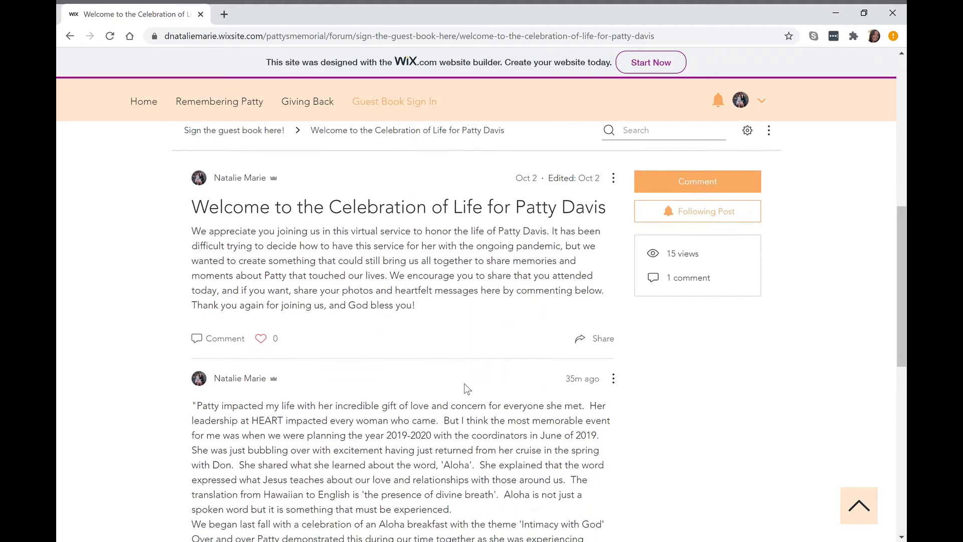
scroll(465, 383, "down", 1)
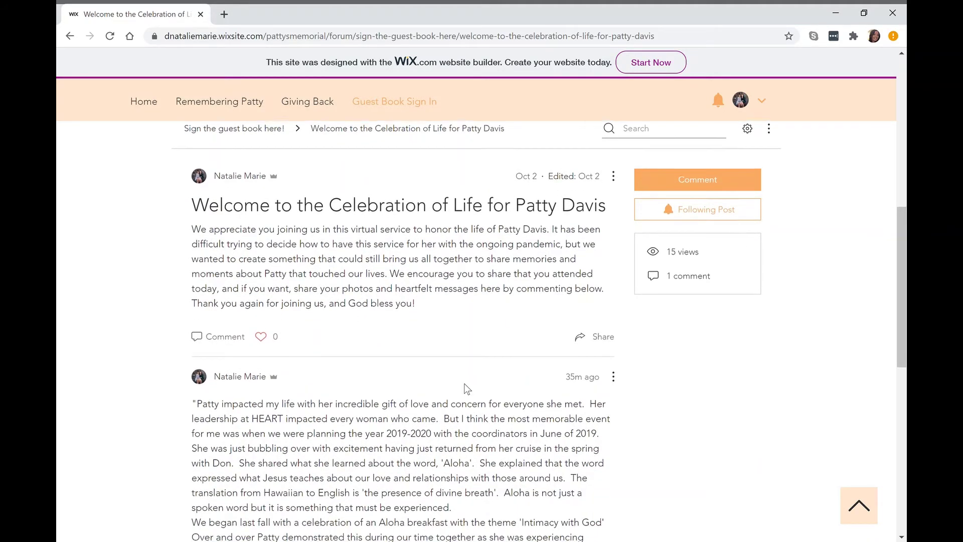
scroll(471, 390, "down", 1)
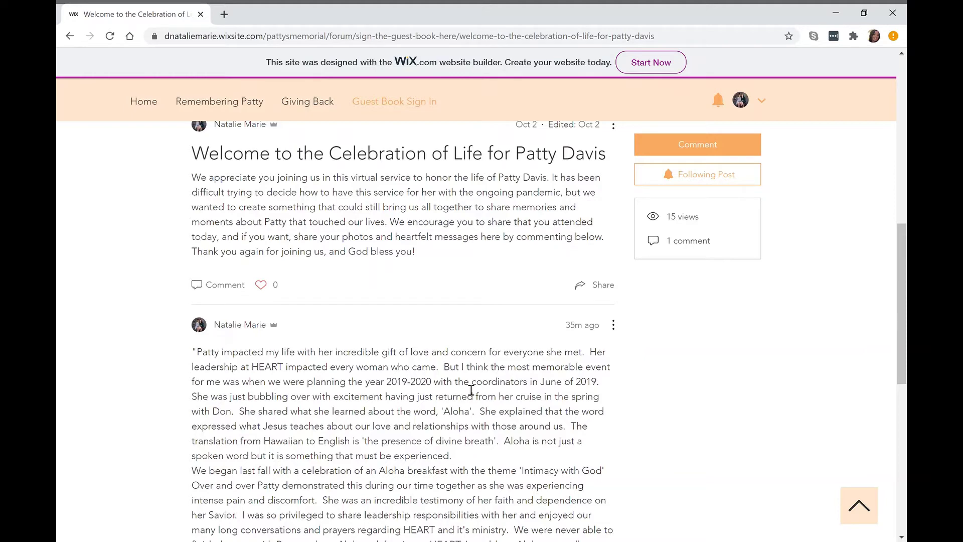
scroll(471, 390, "down", 3)
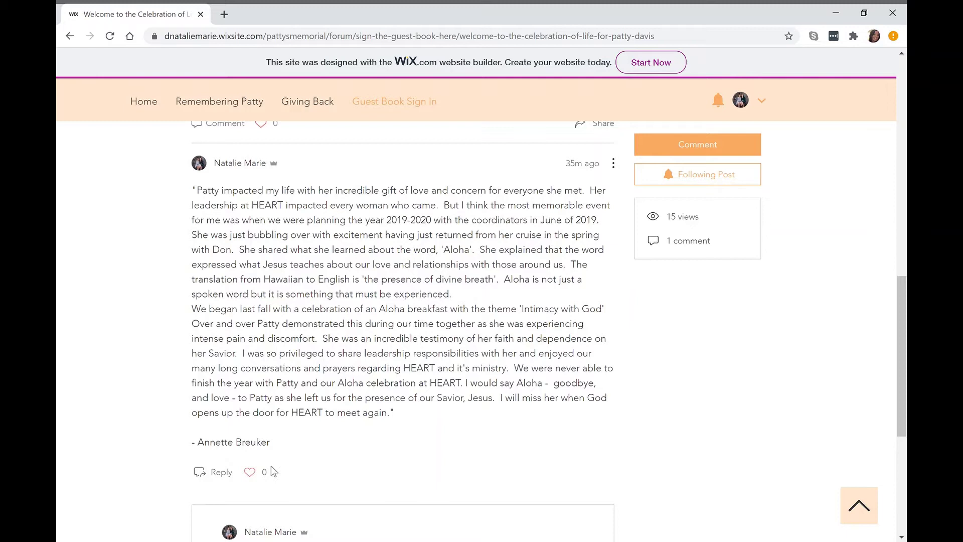
Begin a comment and try + Upload Video, then cancel the file picker and close Add a Video.
scroll(312, 443, "down", 2)
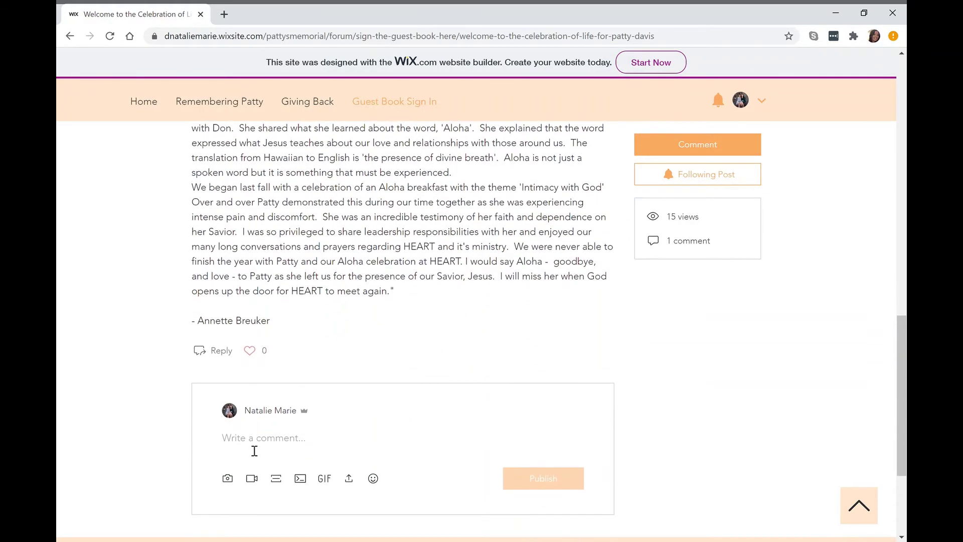
left_click(254, 450)
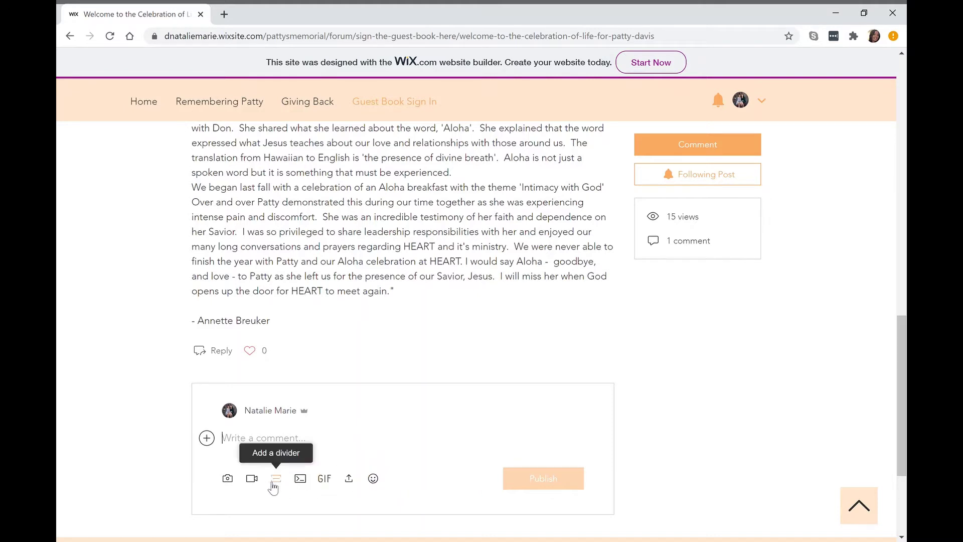
left_click(253, 479)
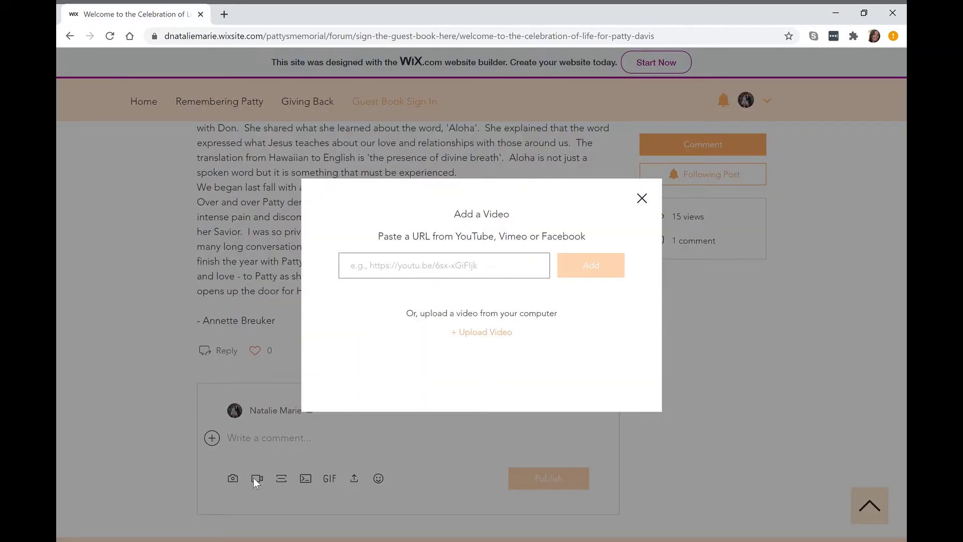
left_click(510, 337)
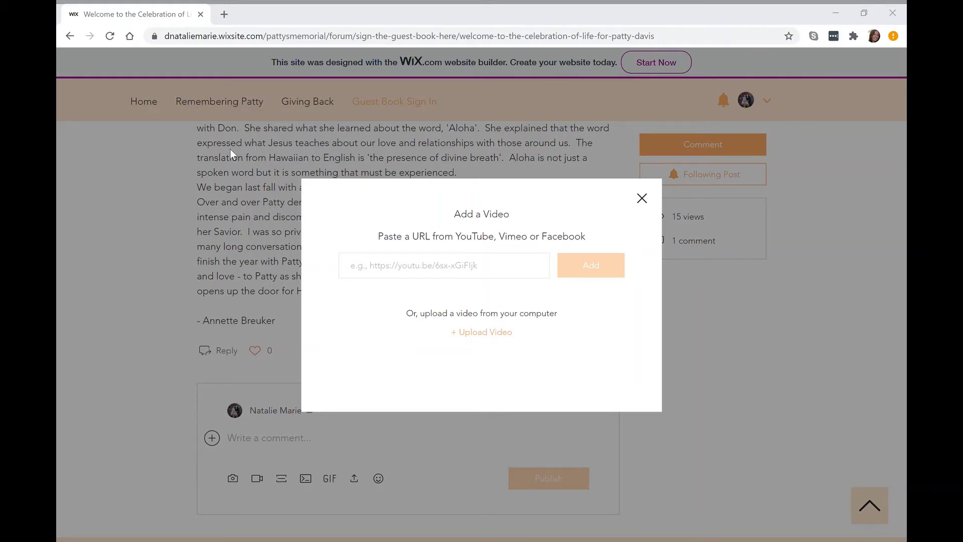
key("Escape")
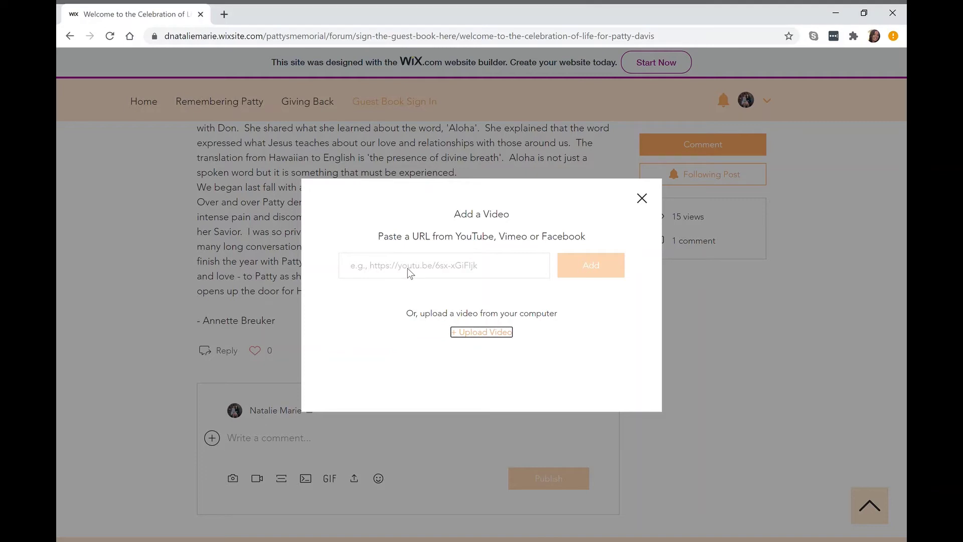
left_click(642, 199)
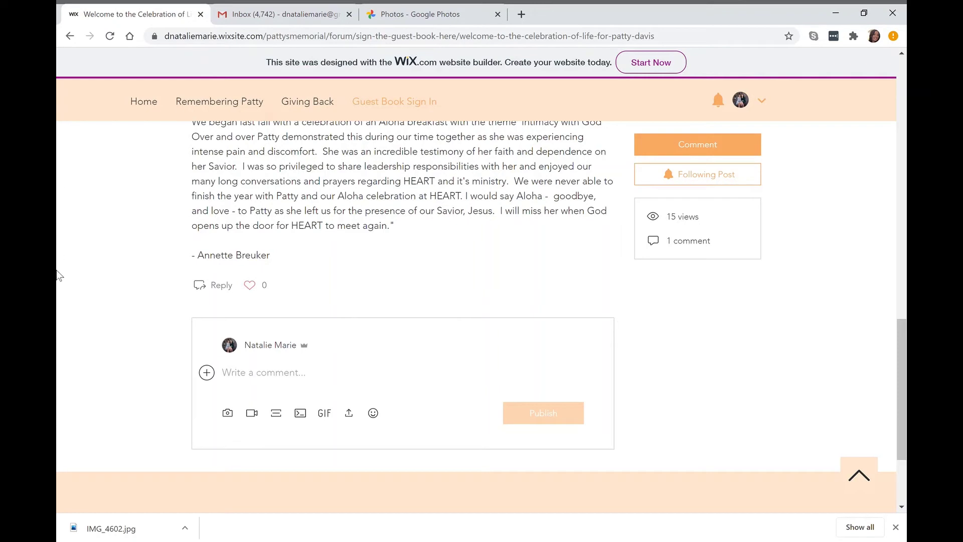
Publish a comment with an uploaded six-second video, bringing the post to 2 comments.
left_click(259, 376)
left_click(252, 414)
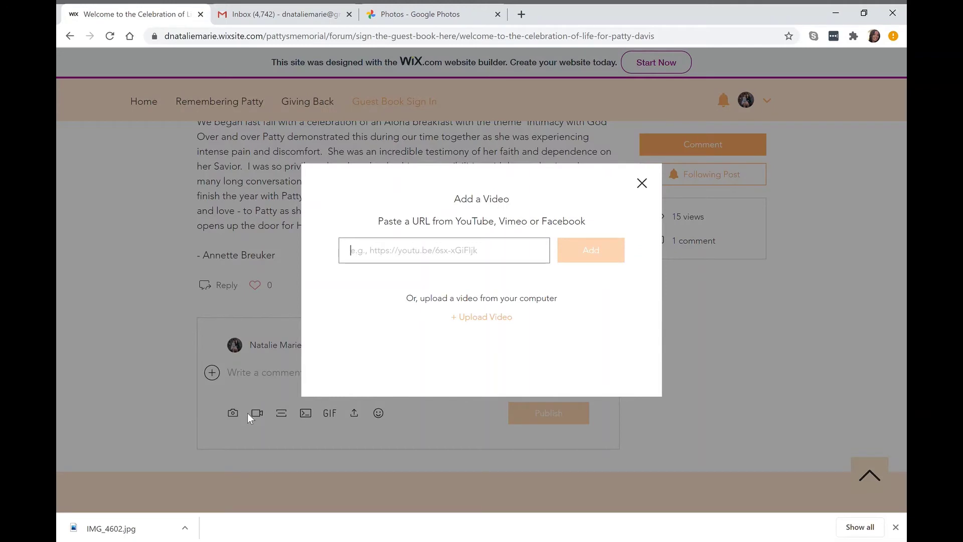
left_click(486, 325)
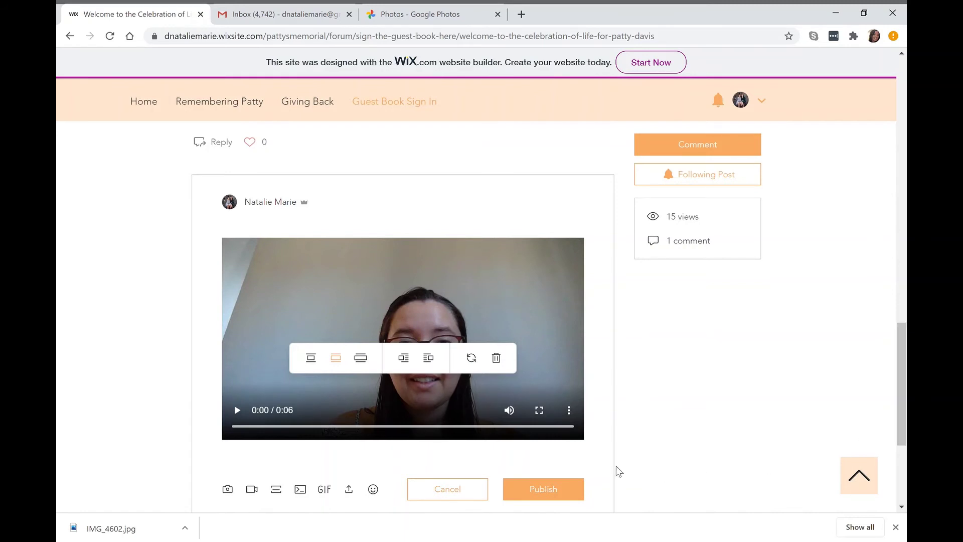
left_click(538, 489)
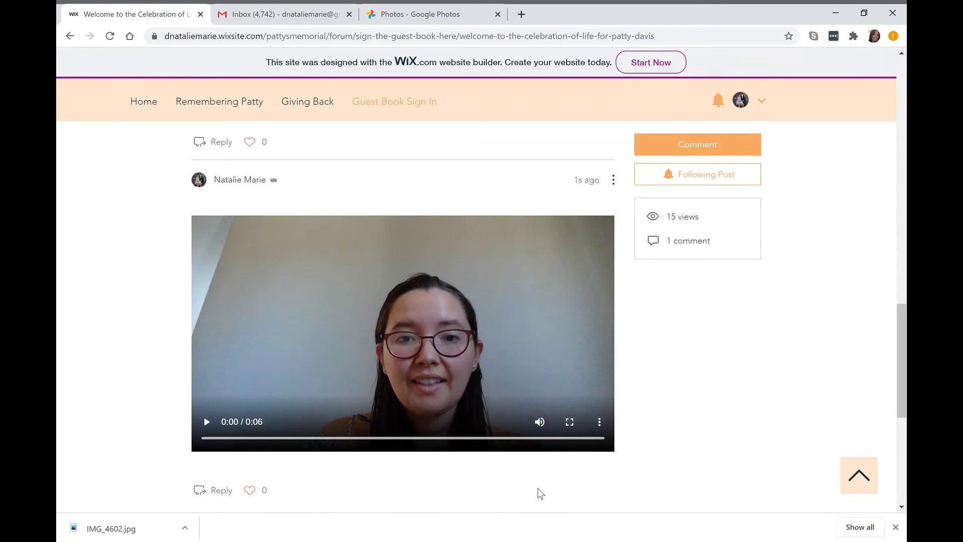
scroll(457, 350, "down", 4)
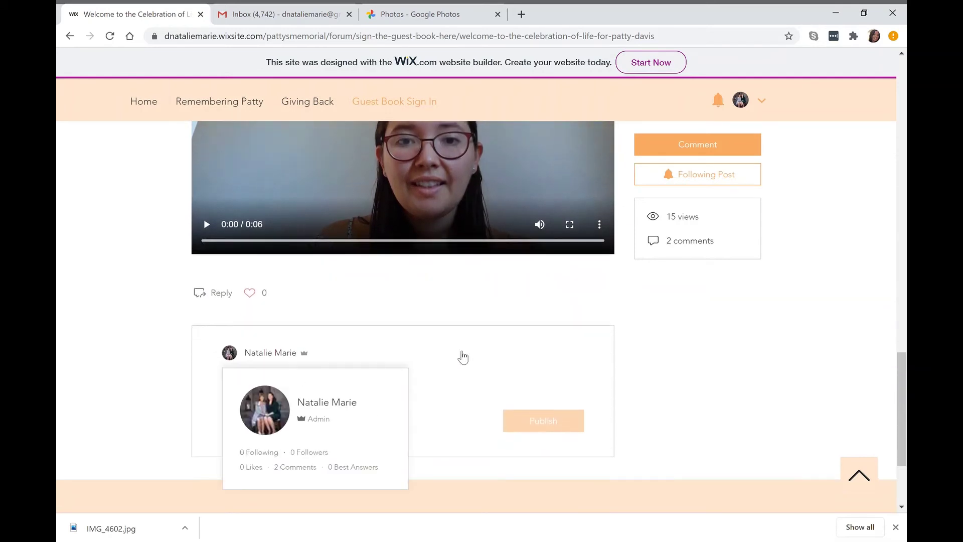
Start a new comment and attach the Gilmore Girls photo from the computer.
left_click(445, 389)
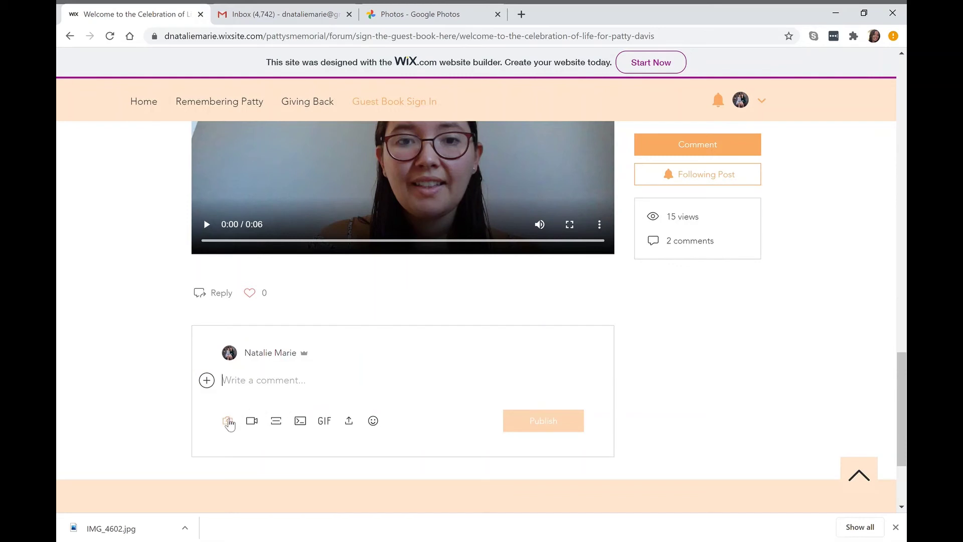
left_click(227, 421)
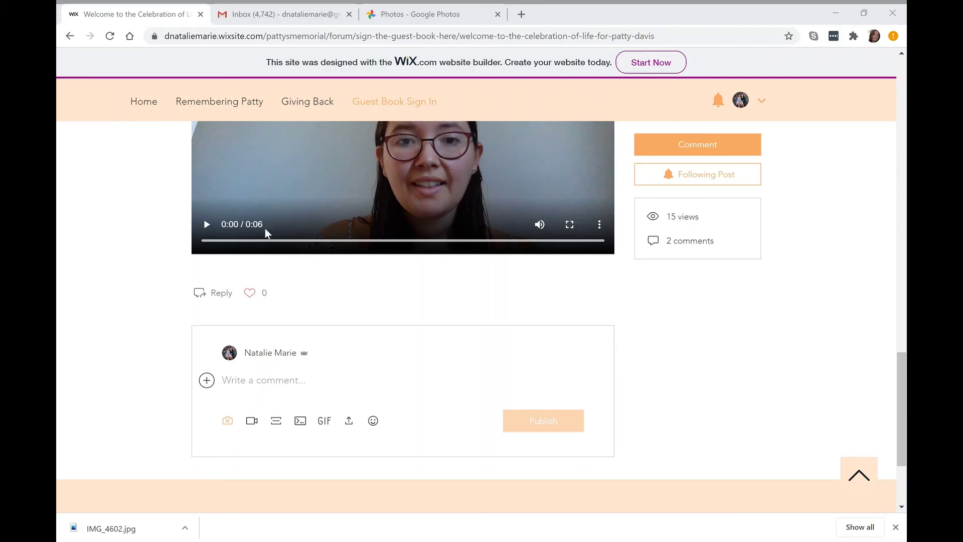
double_click(343, 259)
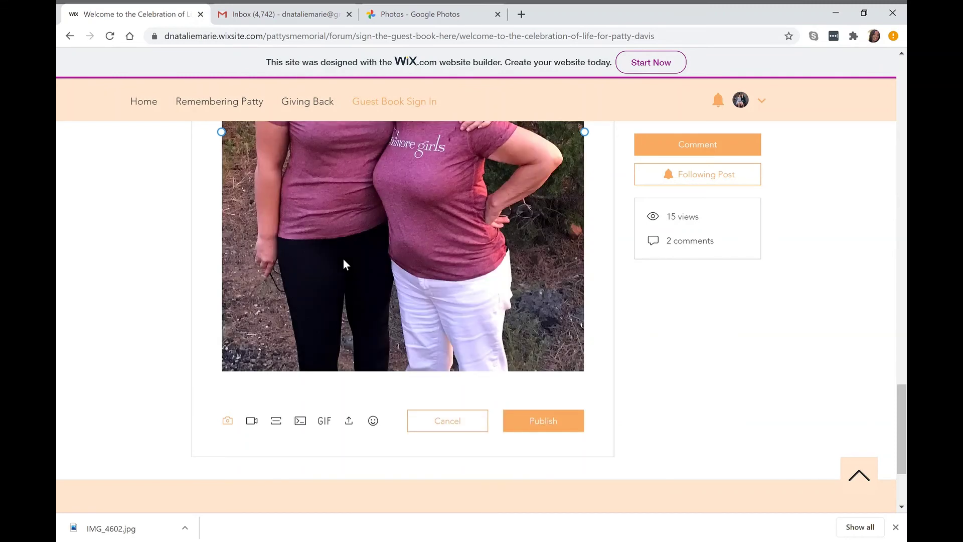
scroll(344, 265, "up", 5)
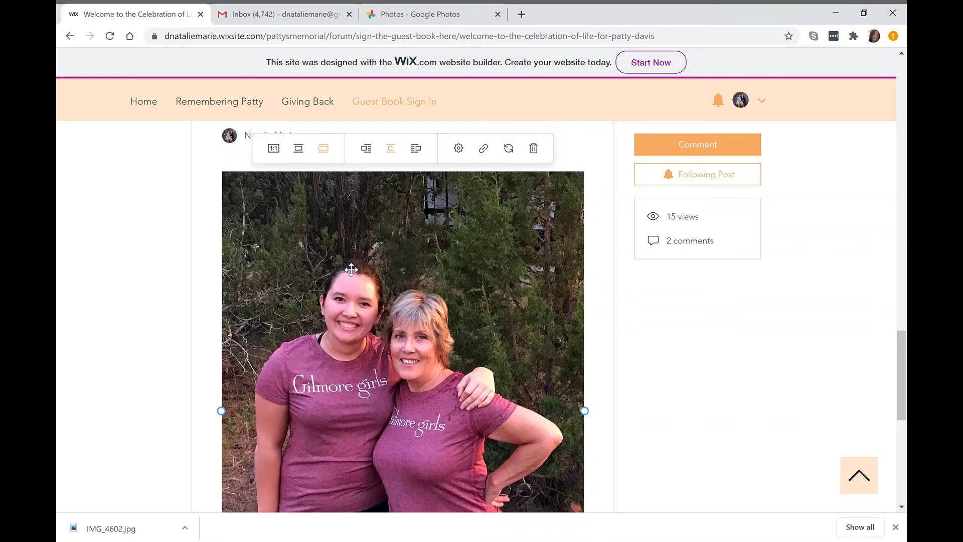
scroll(351, 270, "down", 5)
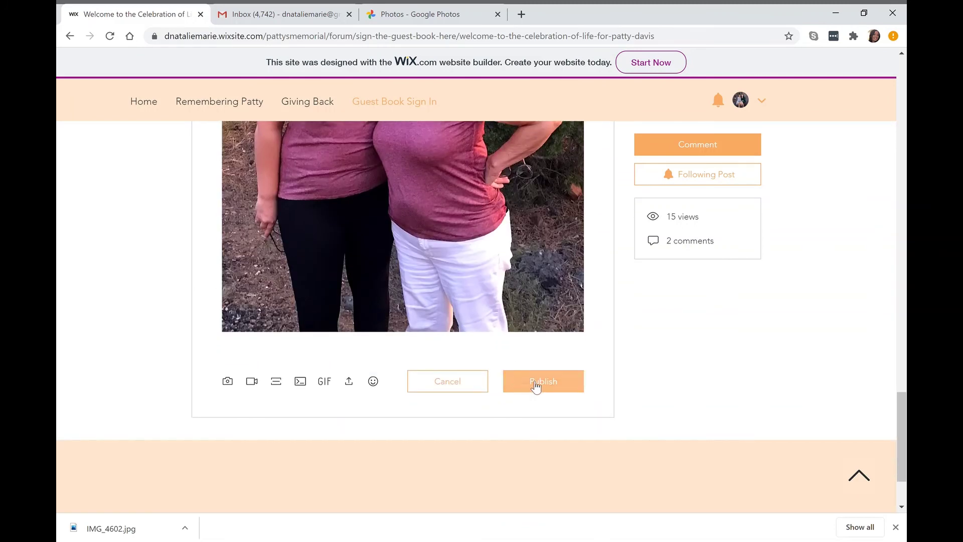
Publish the Gilmore Girls photo comment, then scroll back to the top of the page.
left_click(534, 387)
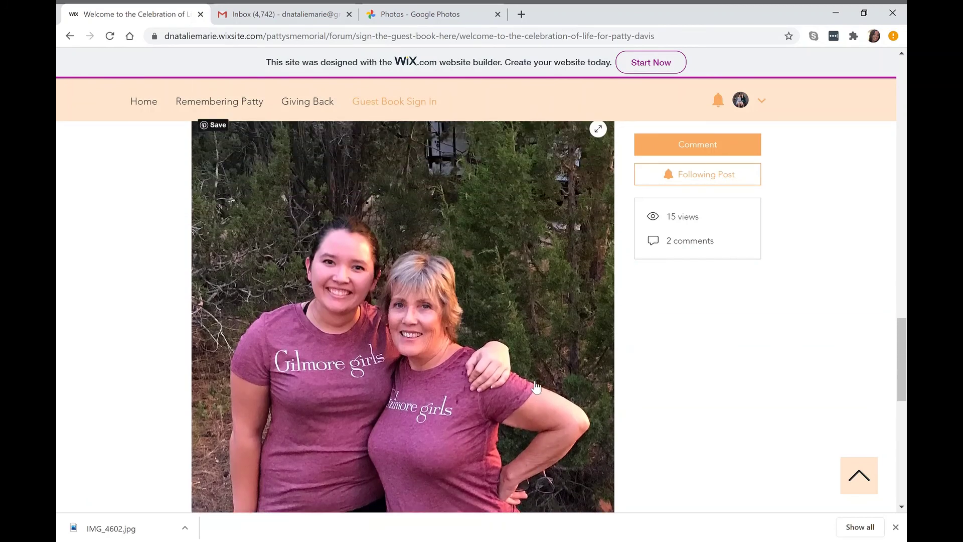
scroll(584, 277, "up", 3)
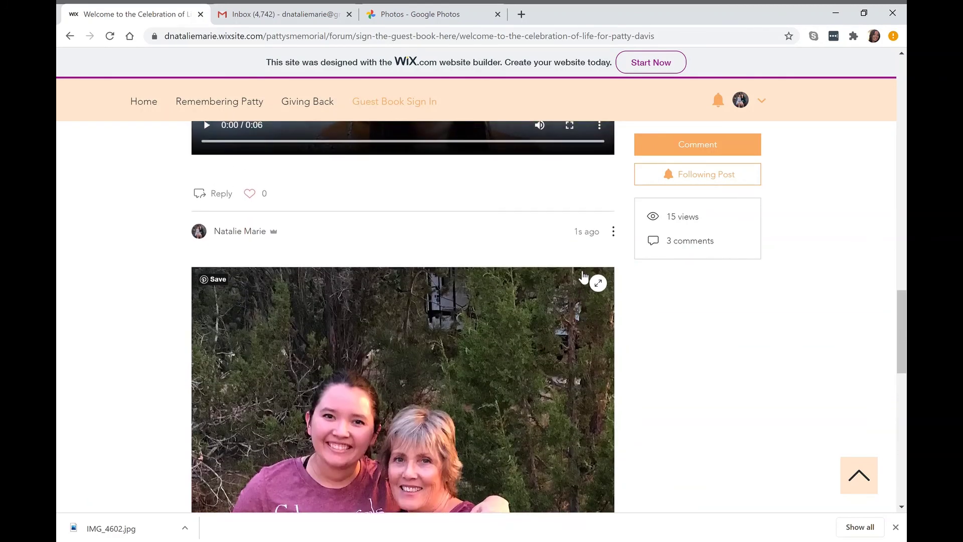
scroll(553, 421, "up", 15)
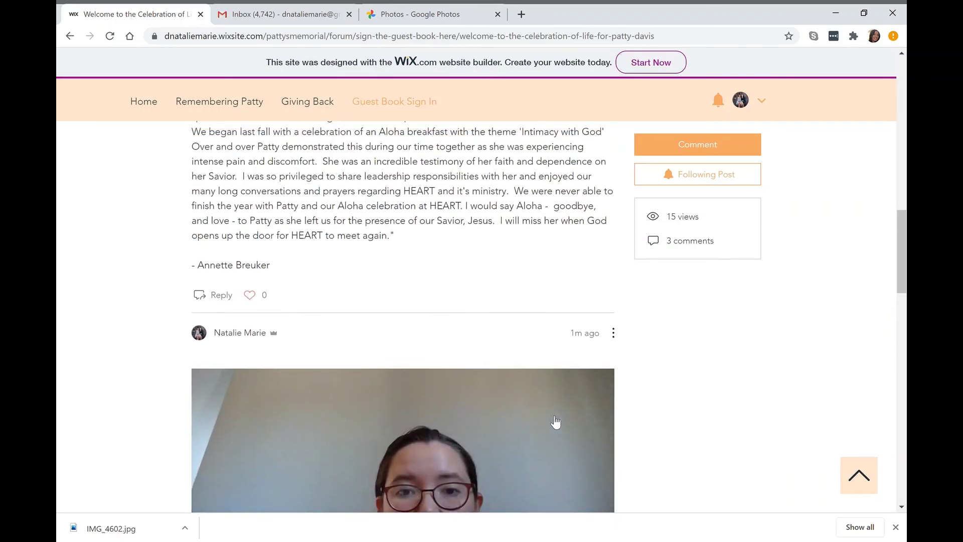
scroll(553, 421, "up", 10)
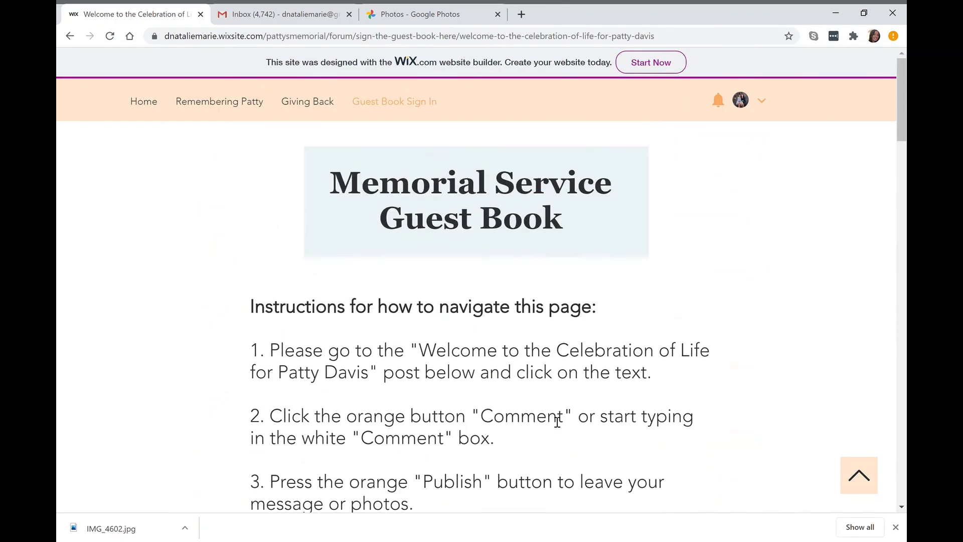
Visit the Remembering Patty stories page and the Giving Back page, then return Home.
left_click(145, 104)
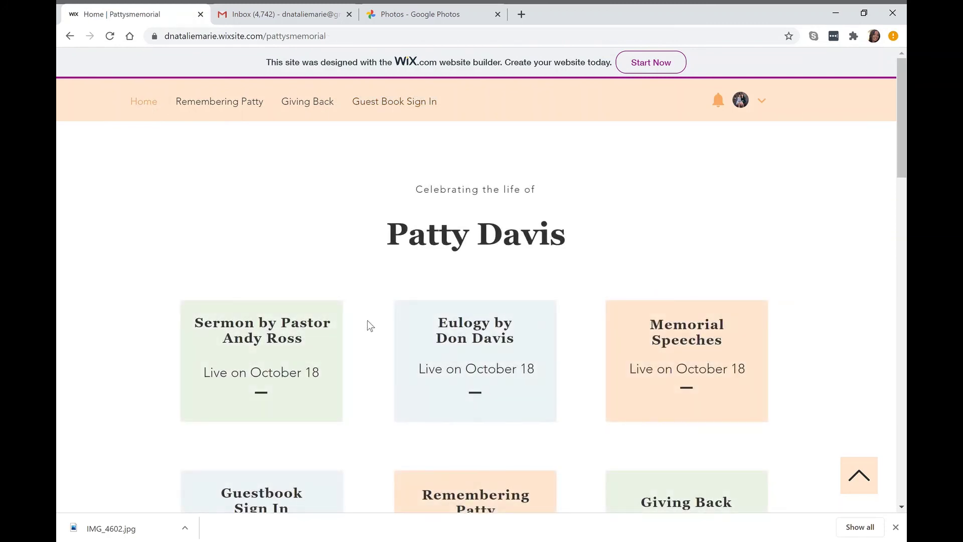
scroll(367, 320, "down", 5)
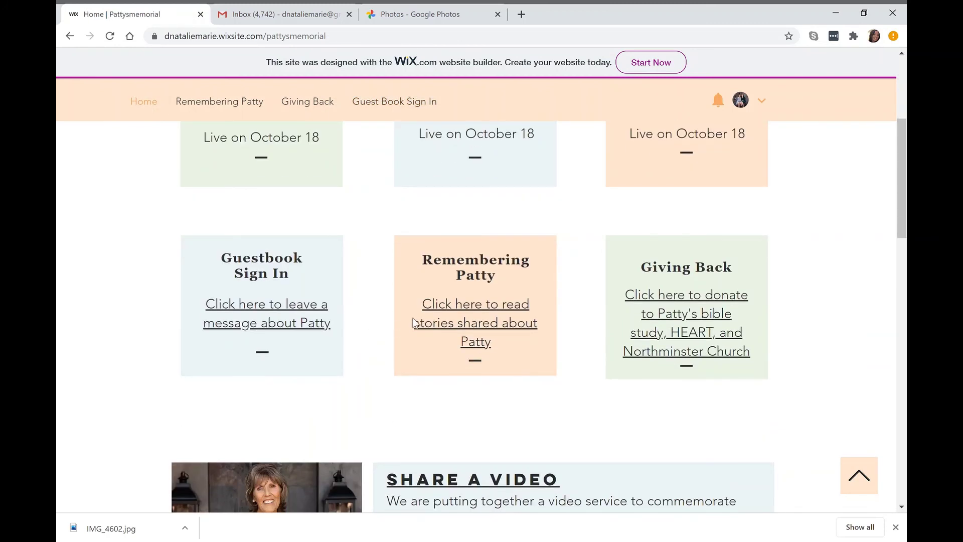
left_click(471, 329)
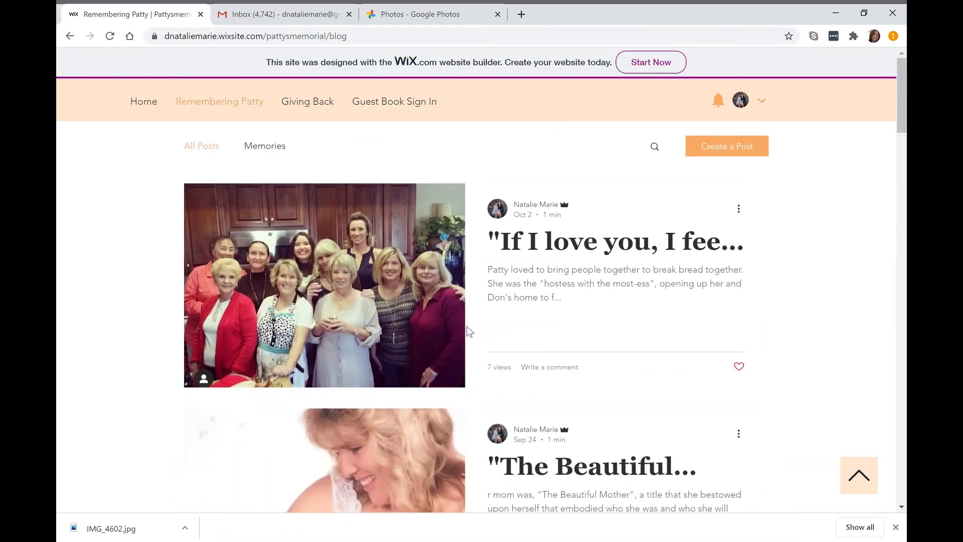
scroll(469, 331, "down", 6)
scroll(469, 331, "down", 3)
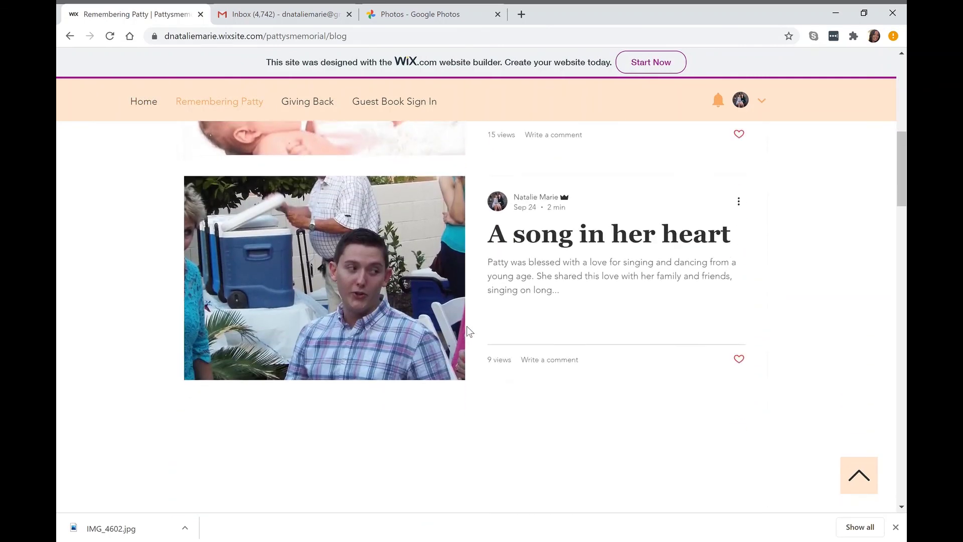
scroll(469, 331, "up", 9)
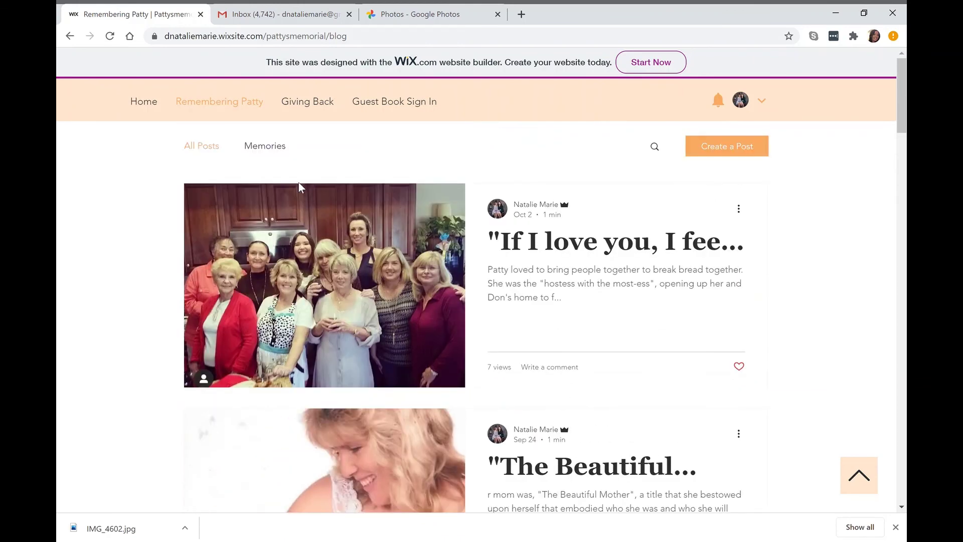
left_click(325, 102)
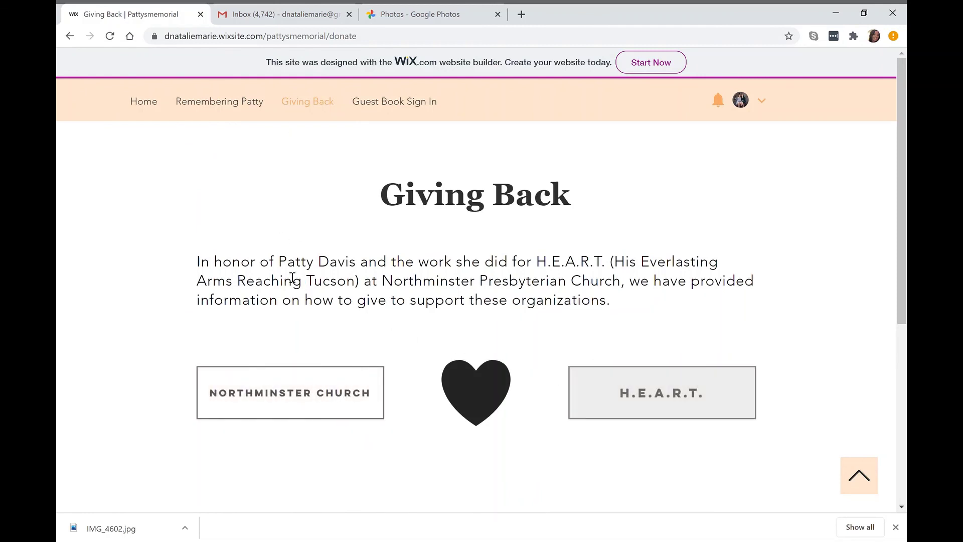
left_click(145, 107)
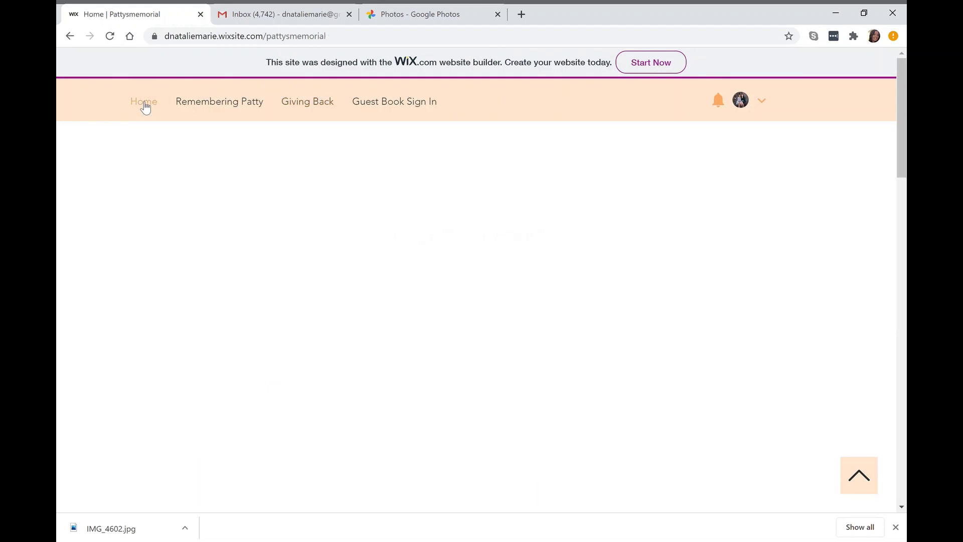